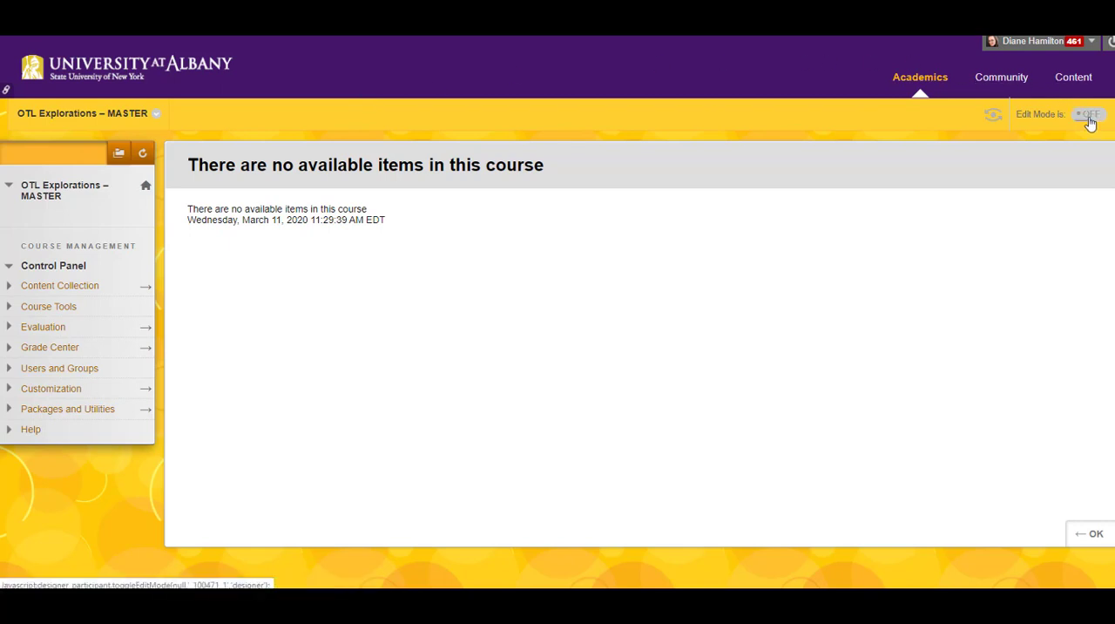
# Turn on Edit Mode for the course and view the kinds of items that can be added to its menu.
pyautogui.click(1090, 122)
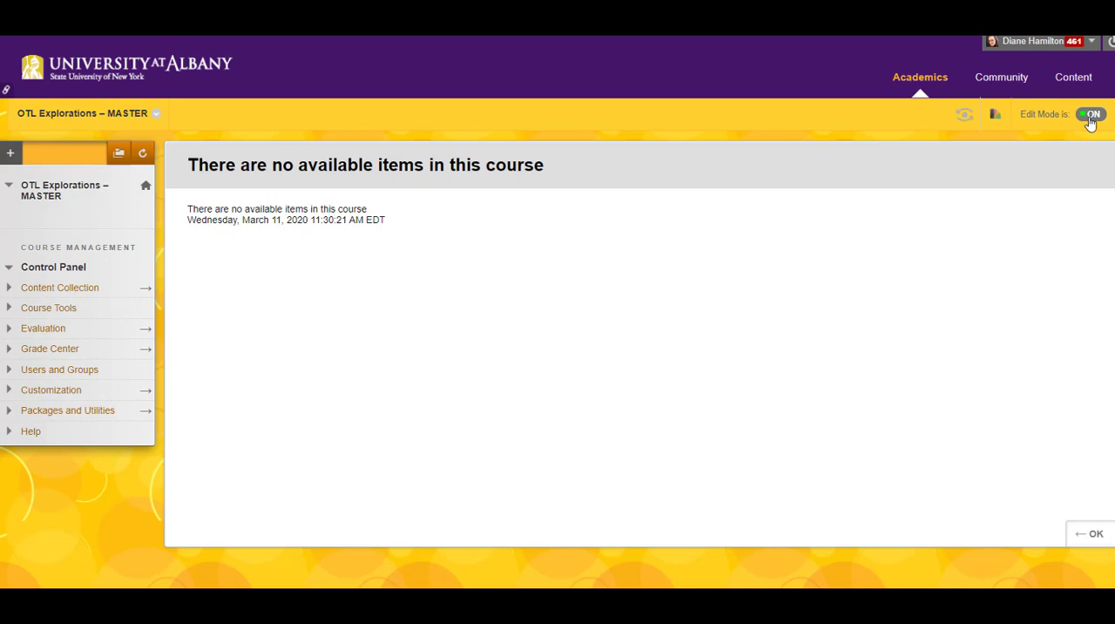
pyautogui.click(10, 154)
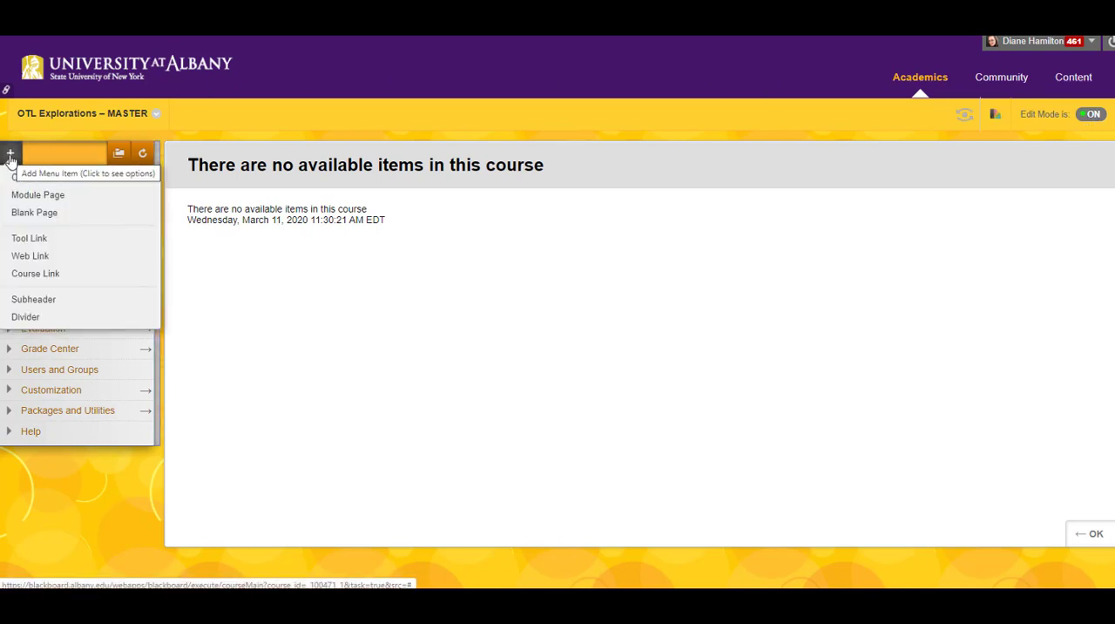
pyautogui.click(11, 157)
# Add an Announcements tool link named "Announcements" to the course menu and make it available to users.
pyautogui.click(12, 155)
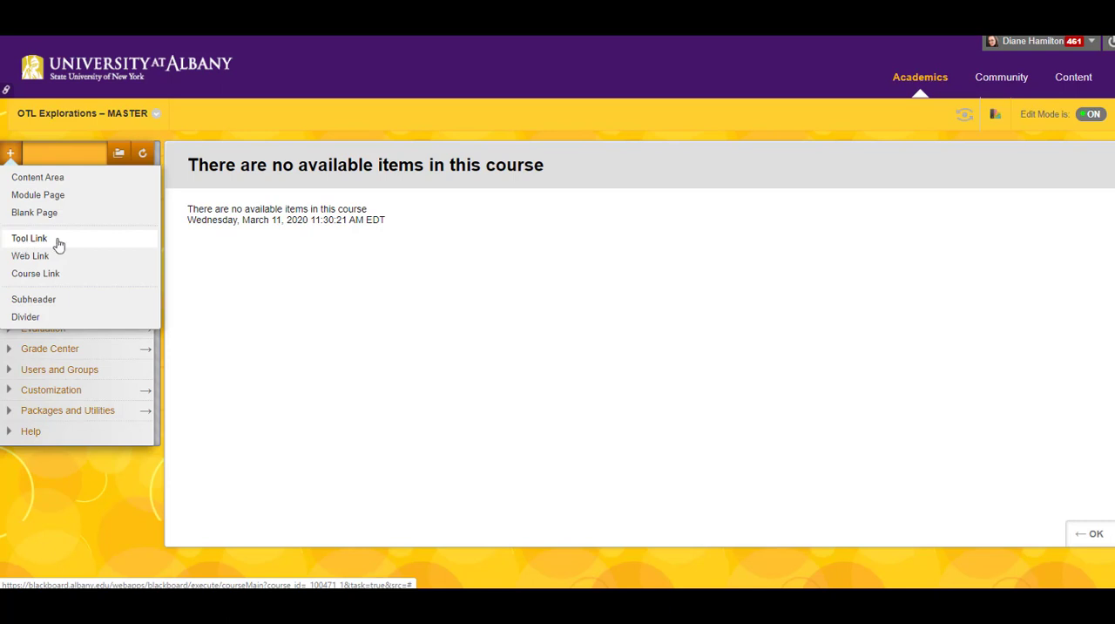
pyautogui.click(59, 244)
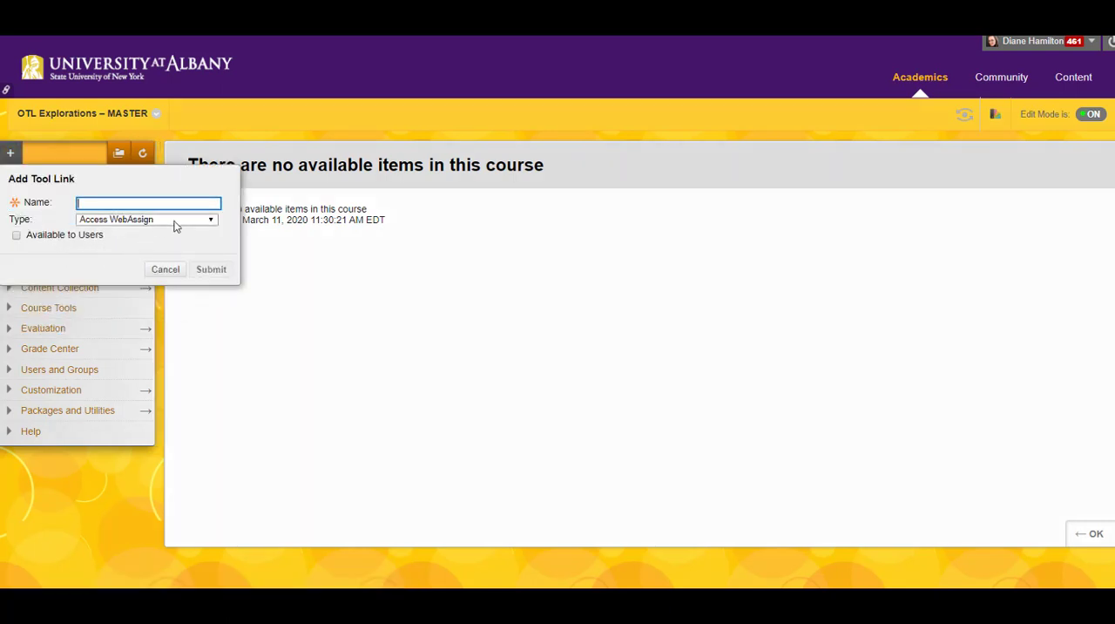
pyautogui.click(211, 221)
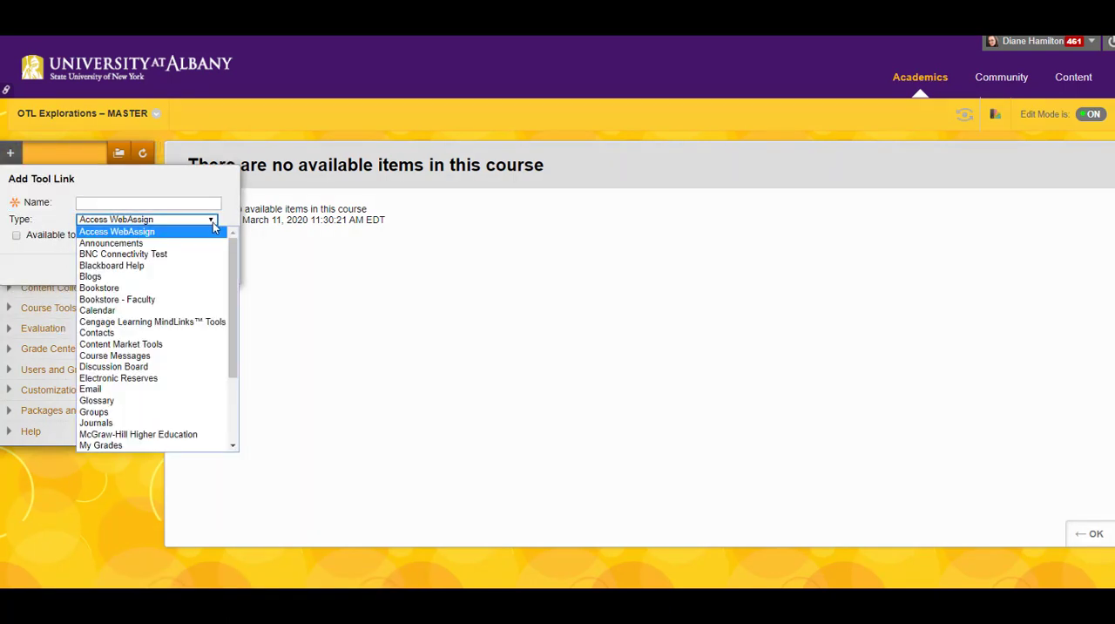
pyautogui.click(98, 244)
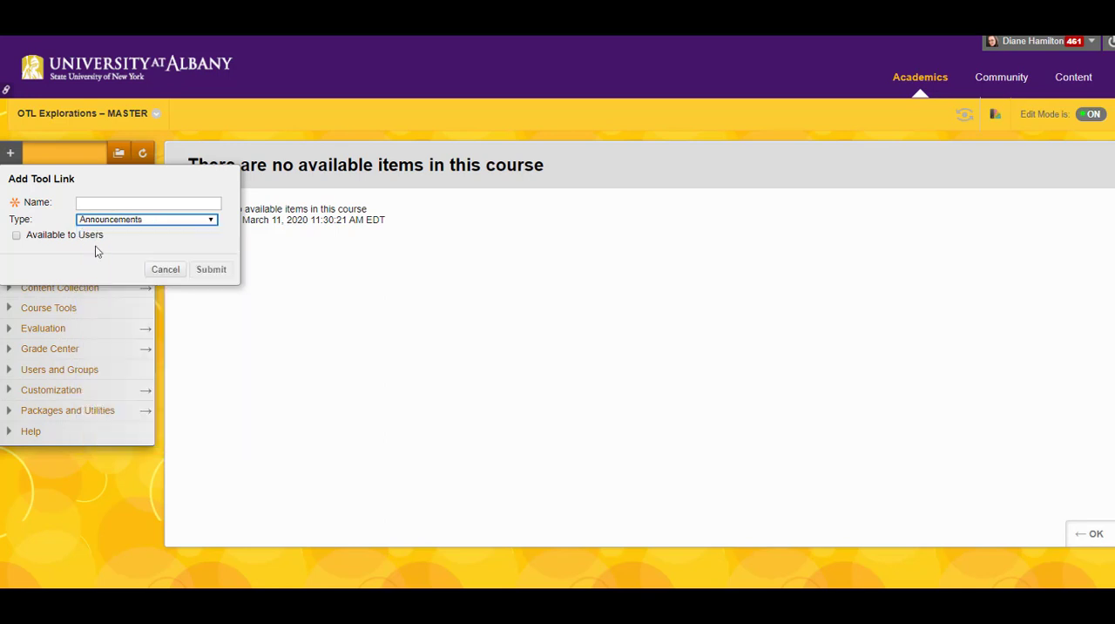
pyautogui.click(99, 202)
pyautogui.write('Announcements')
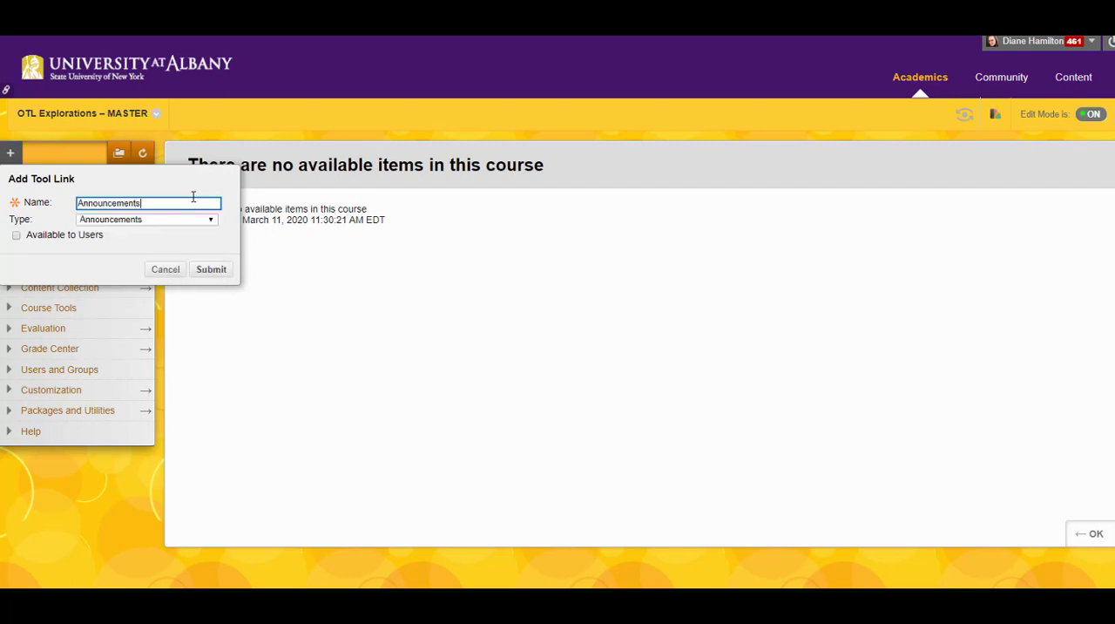
pyautogui.click(17, 235)
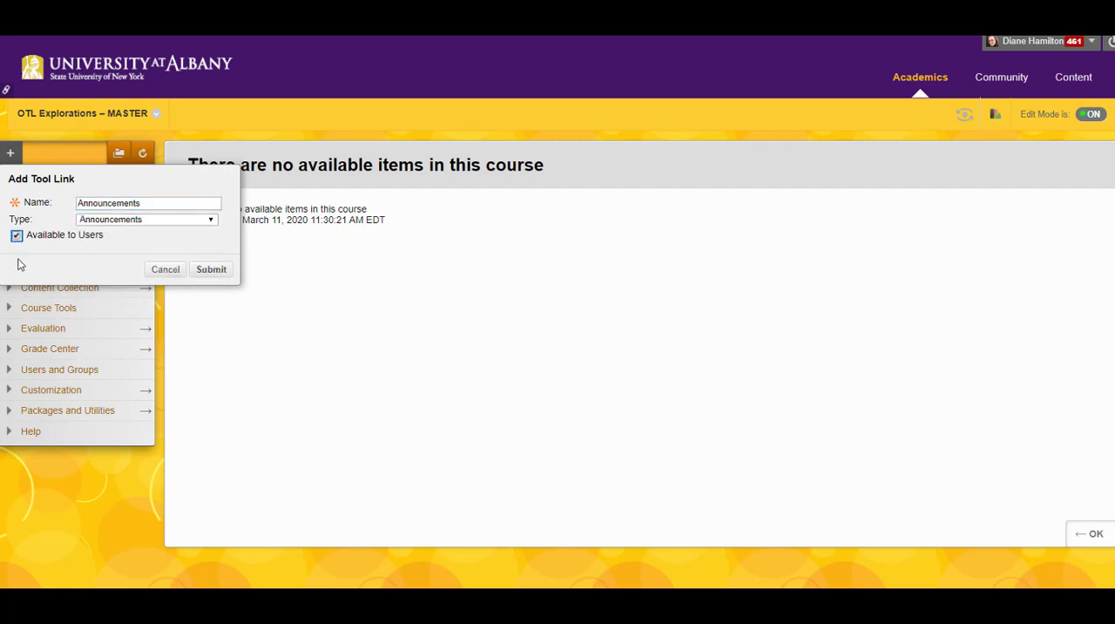
pyautogui.click(214, 270)
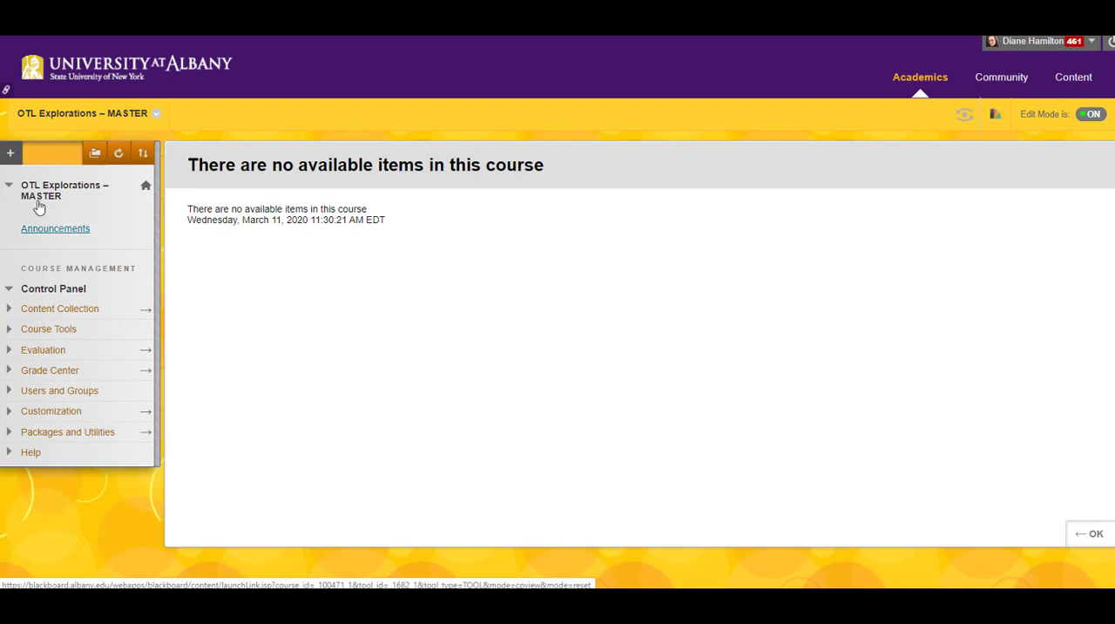
# Add a My Grades tool link named "My Grades" to the course menu, available to users.
pyautogui.click(11, 153)
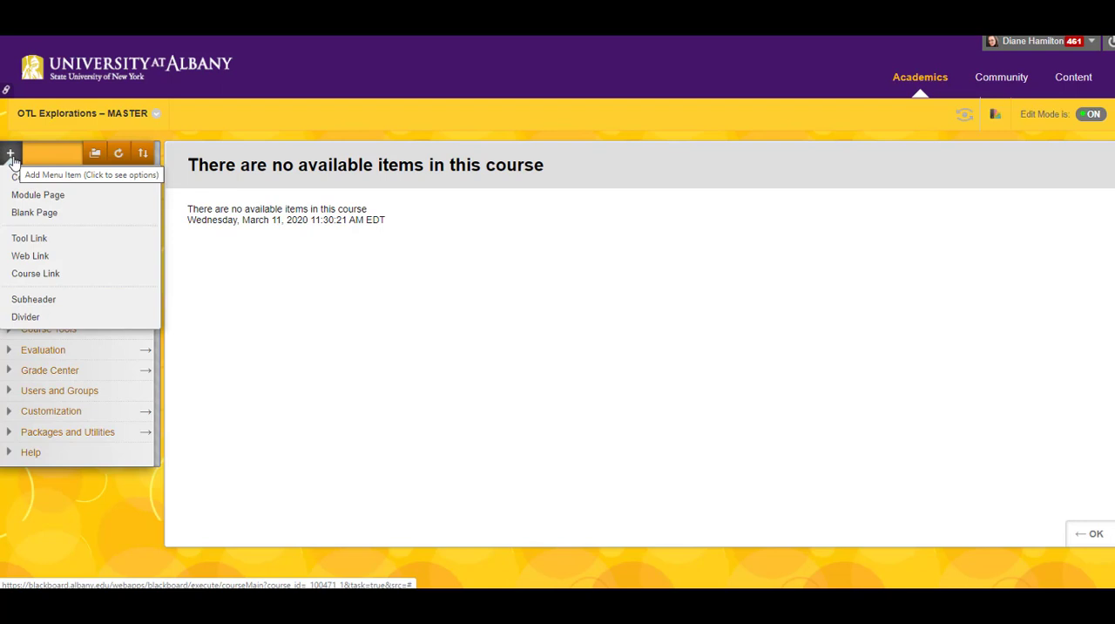
pyautogui.click(18, 240)
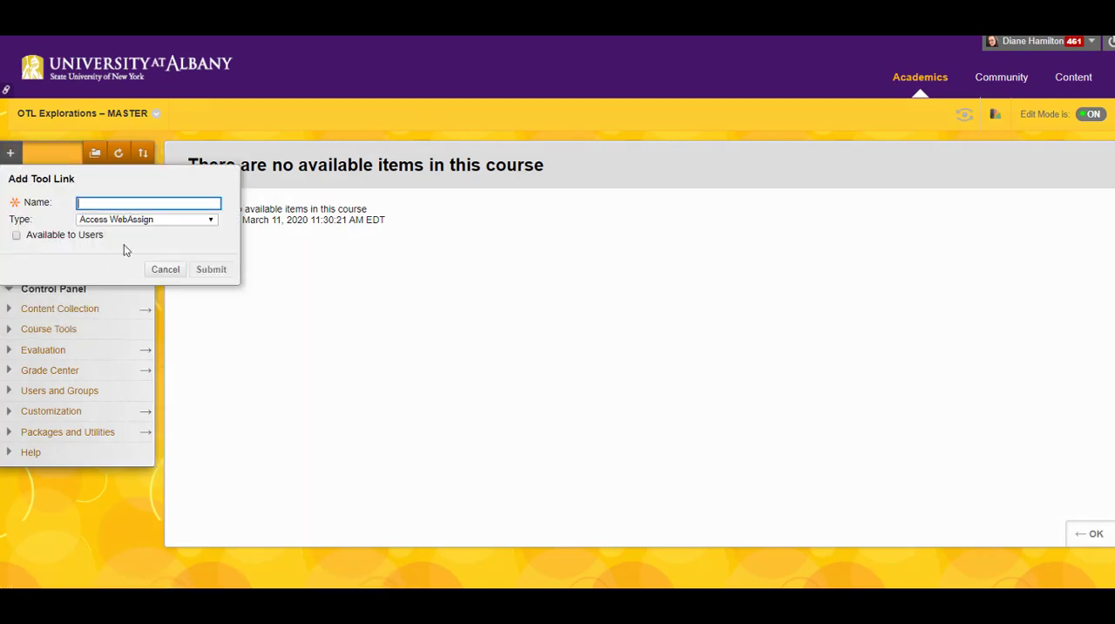
pyautogui.click(211, 221)
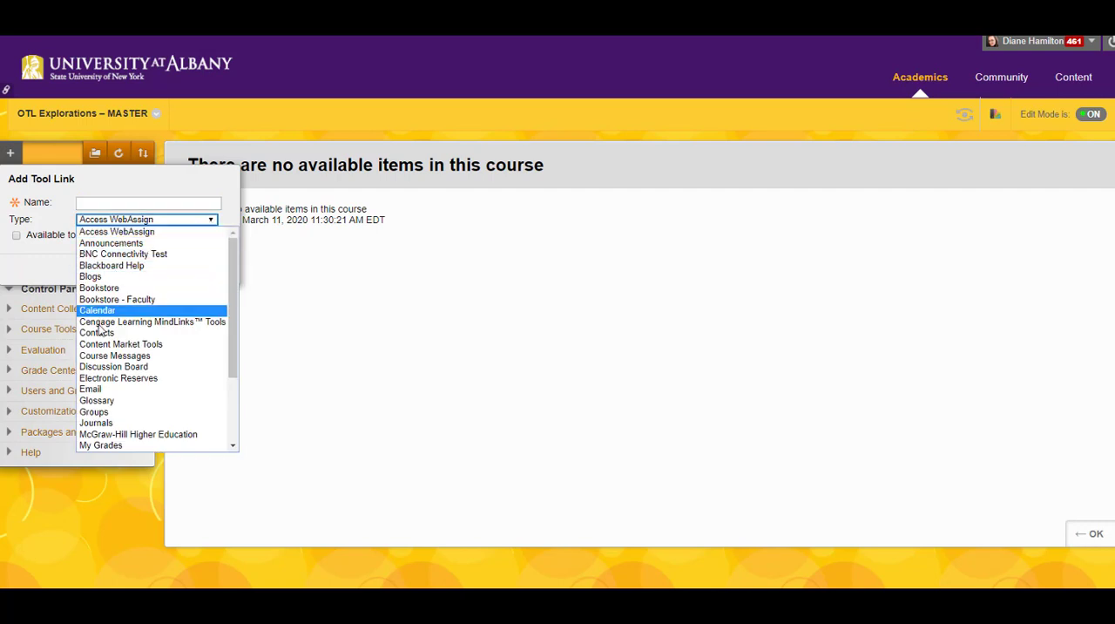
pyautogui.click(112, 446)
pyautogui.click(89, 203)
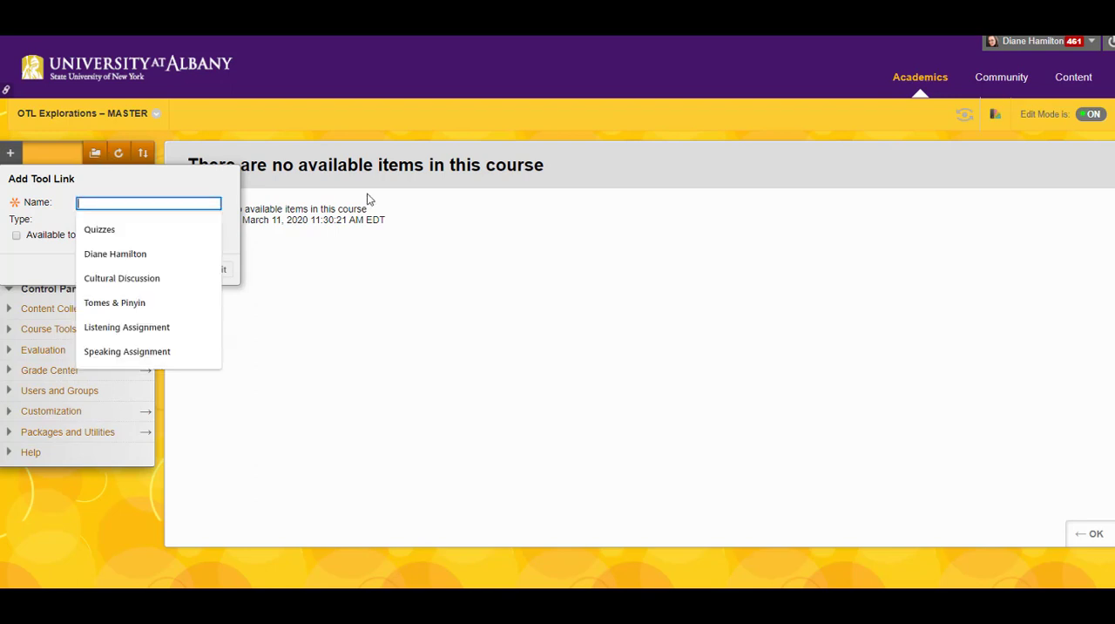
pyautogui.write('My Grades')
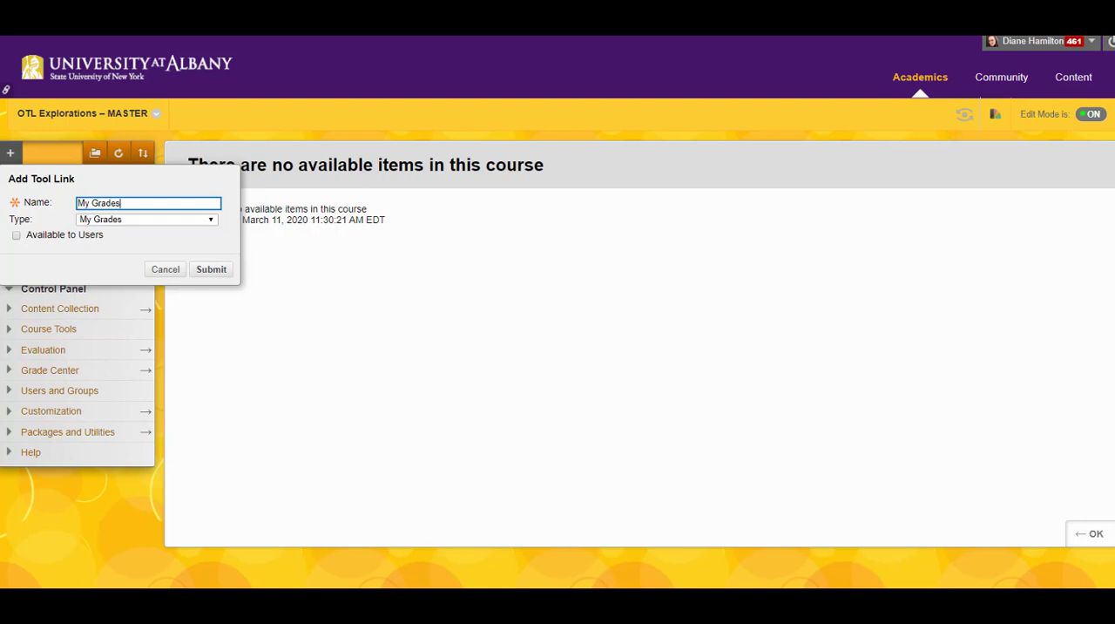
pyautogui.click(16, 235)
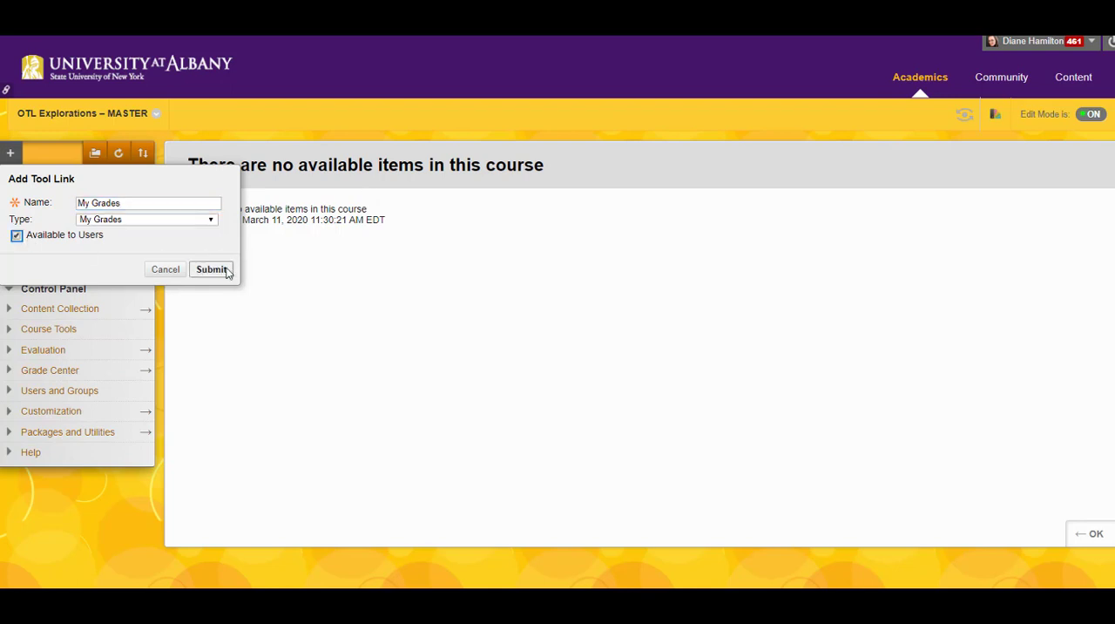
pyautogui.click(211, 273)
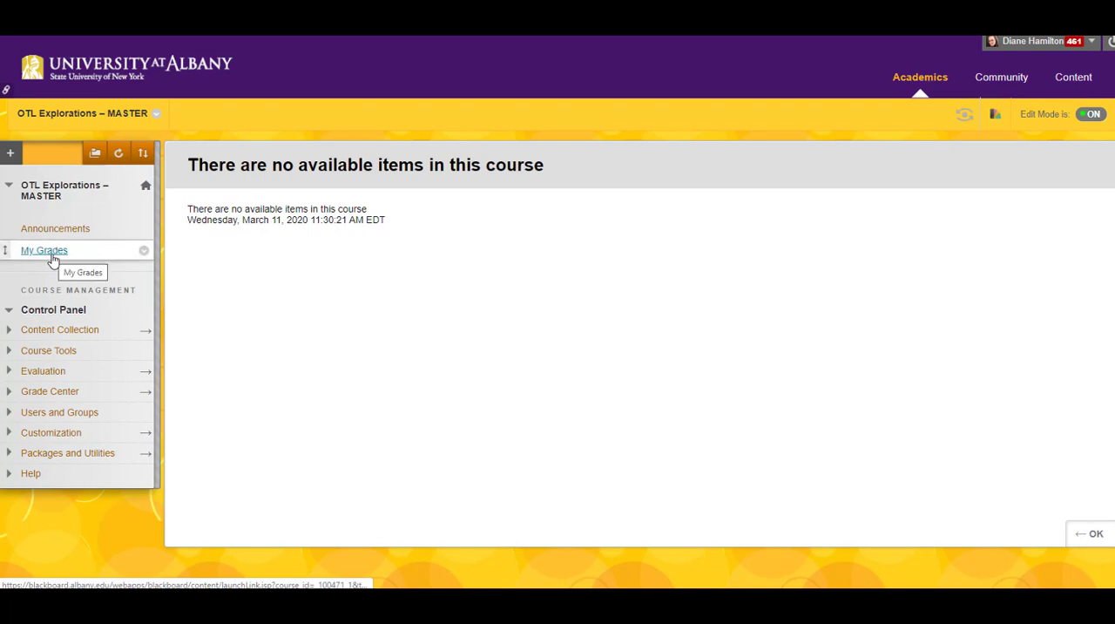
pyautogui.click(11, 153)
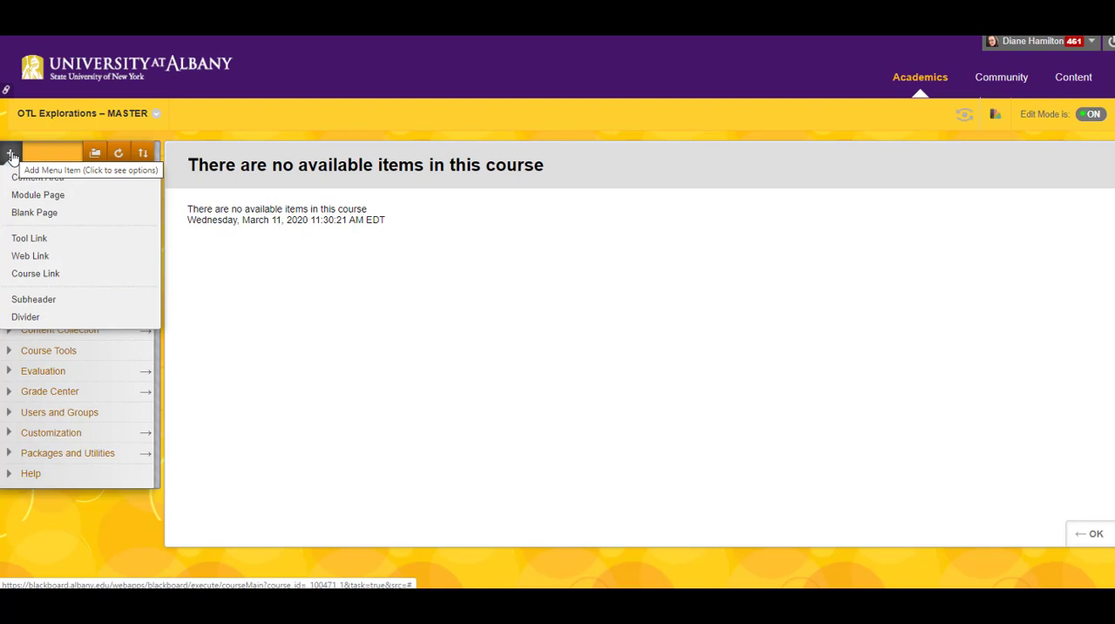
pyautogui.click(41, 264)
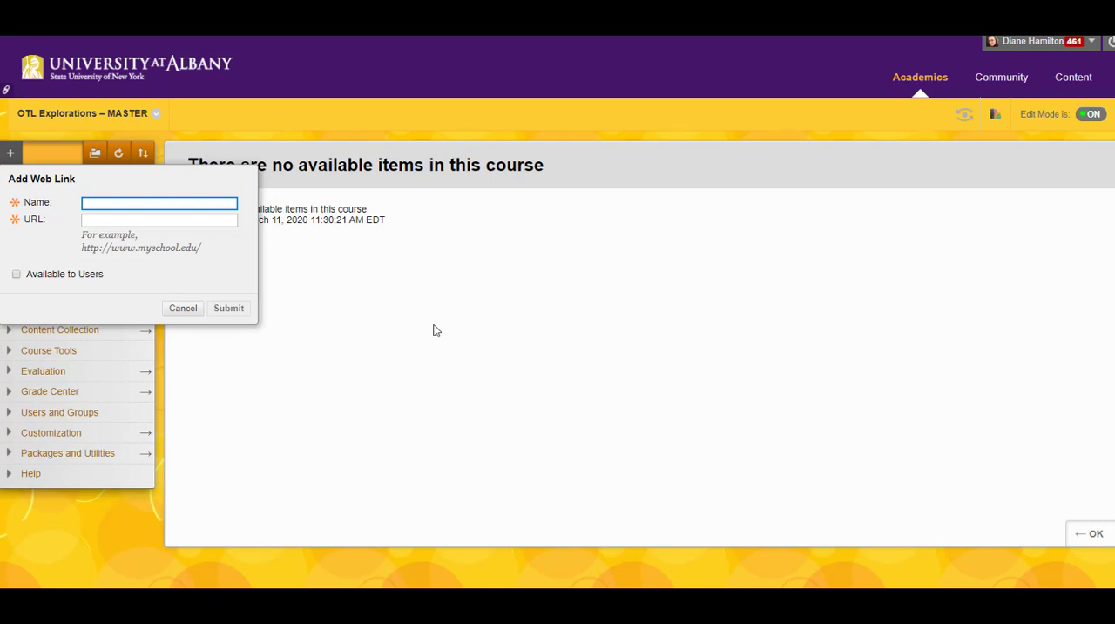
pyautogui.write('Library Resources')
pyautogui.press('Tab')
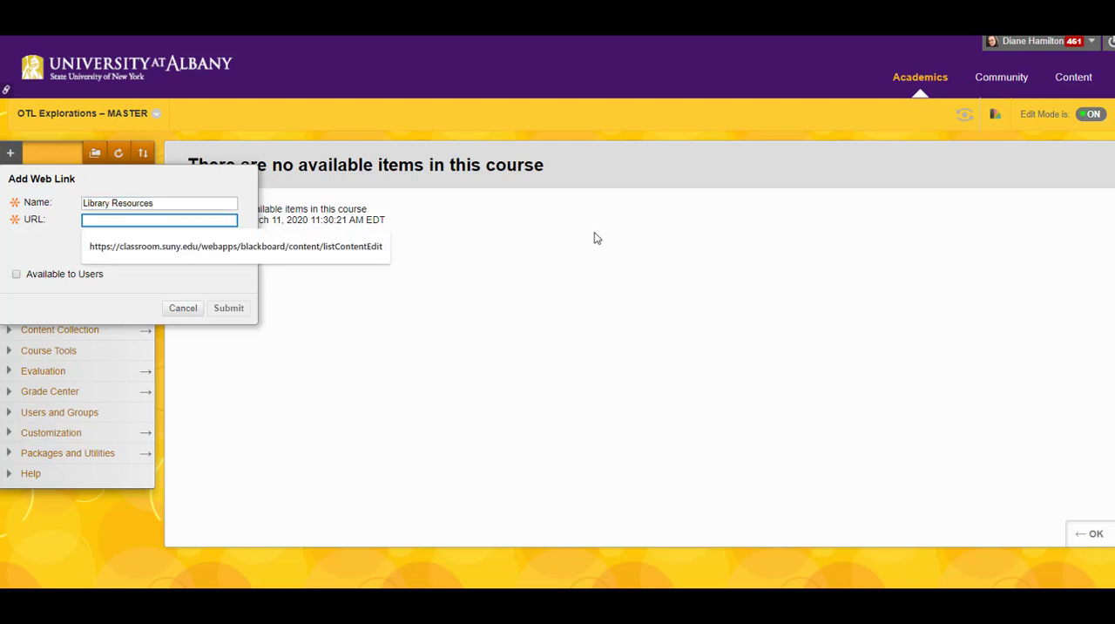
pyautogui.click(46, 243)
pyautogui.click(94, 220)
pyautogui.write('https://library.albany.edu/')
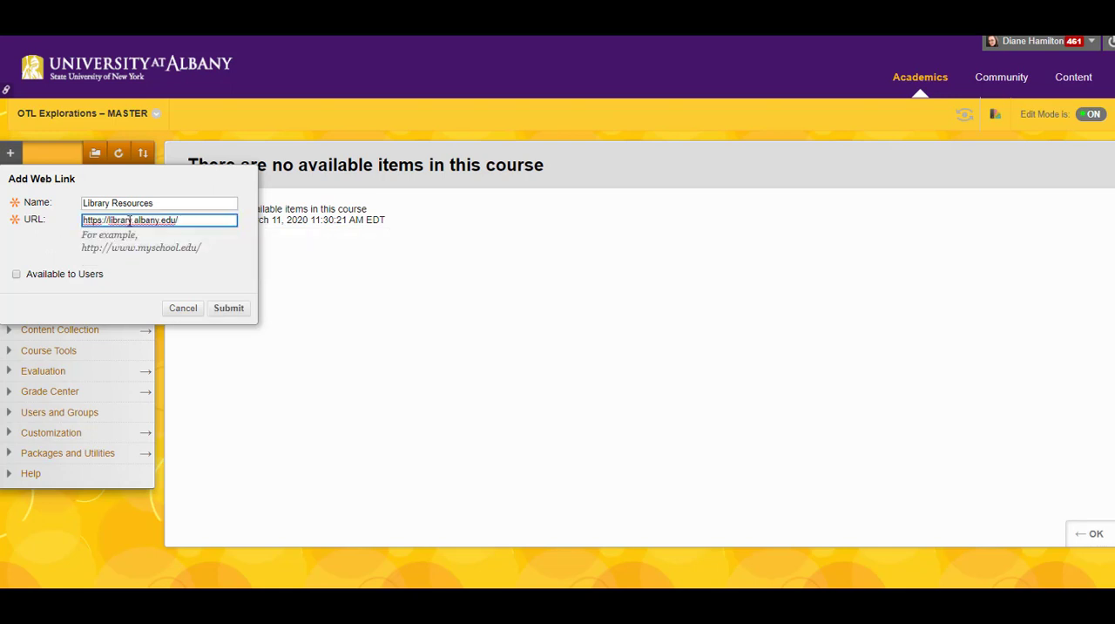
pyautogui.click(16, 273)
pyautogui.click(229, 308)
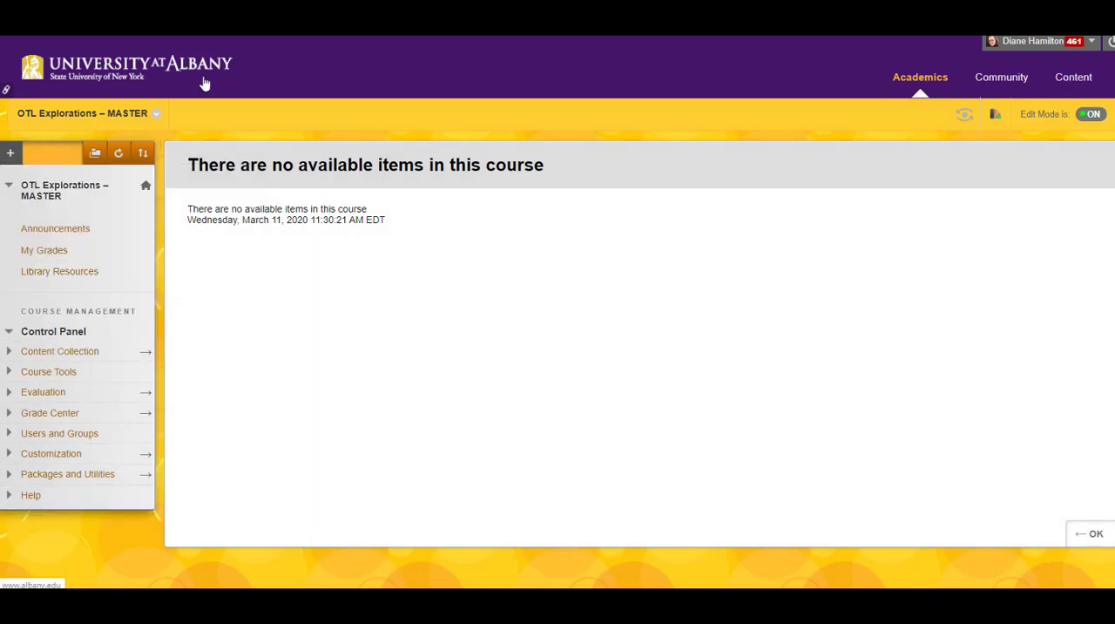
# Add a content area named "Course Content", available to users, and move it directly below Announcements in the course menu.
pyautogui.click(13, 153)
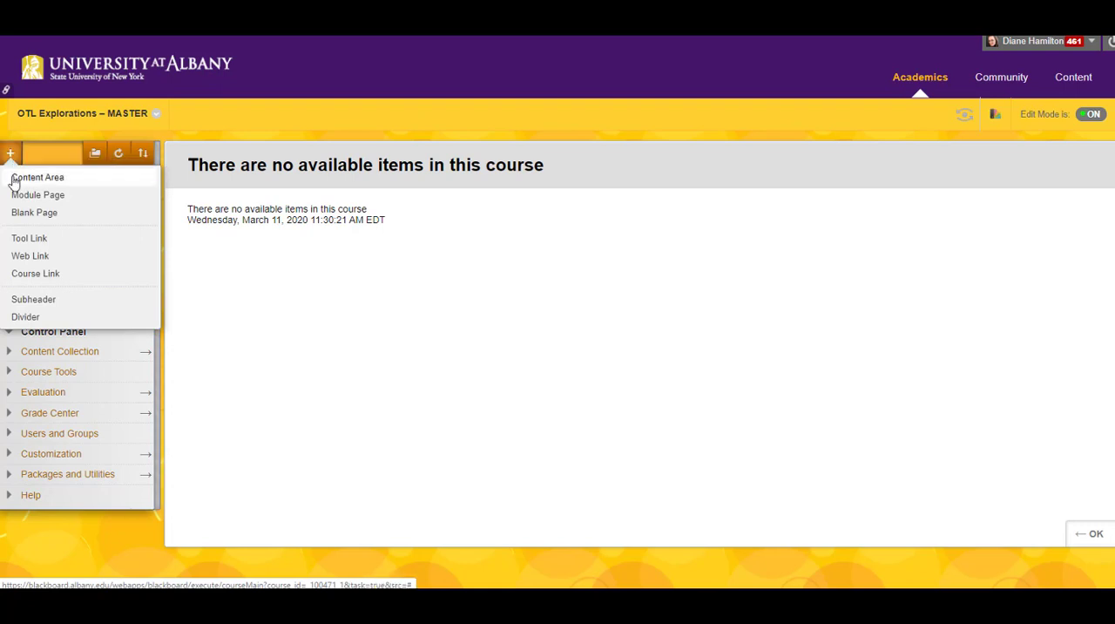
pyautogui.click(13, 179)
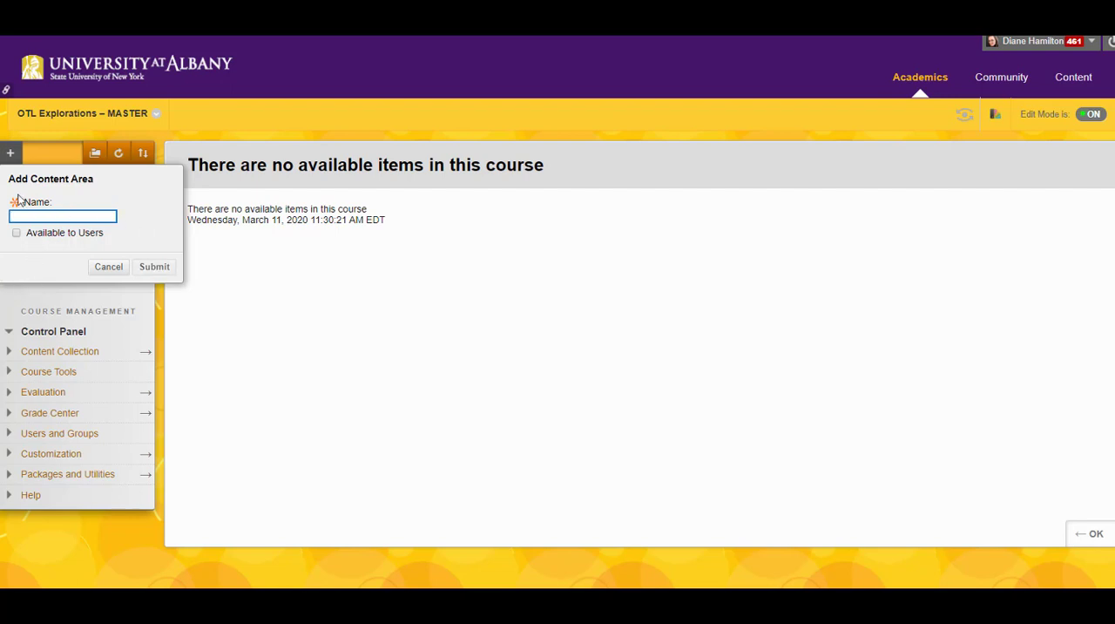
pyautogui.click(18, 214)
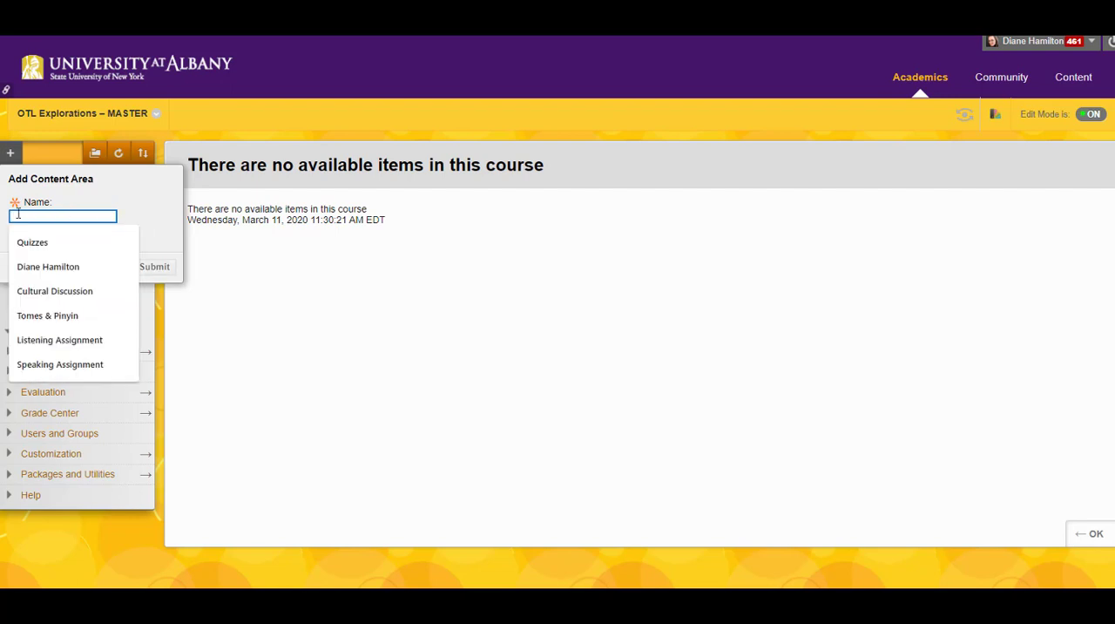
pyautogui.write('Course Content')
pyautogui.click(16, 234)
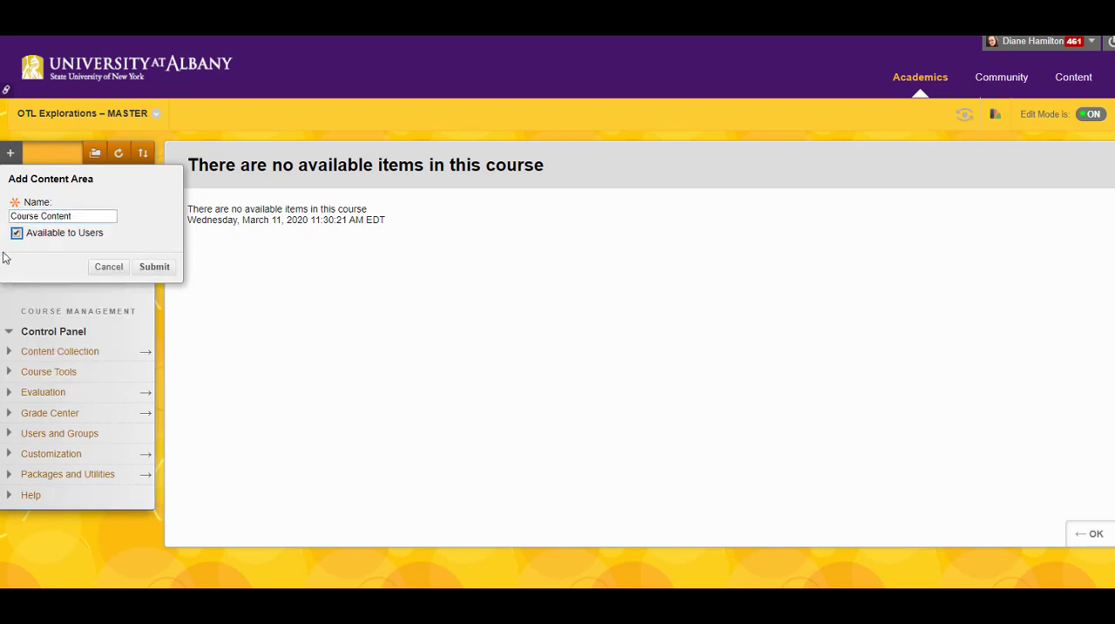
pyautogui.click(155, 267)
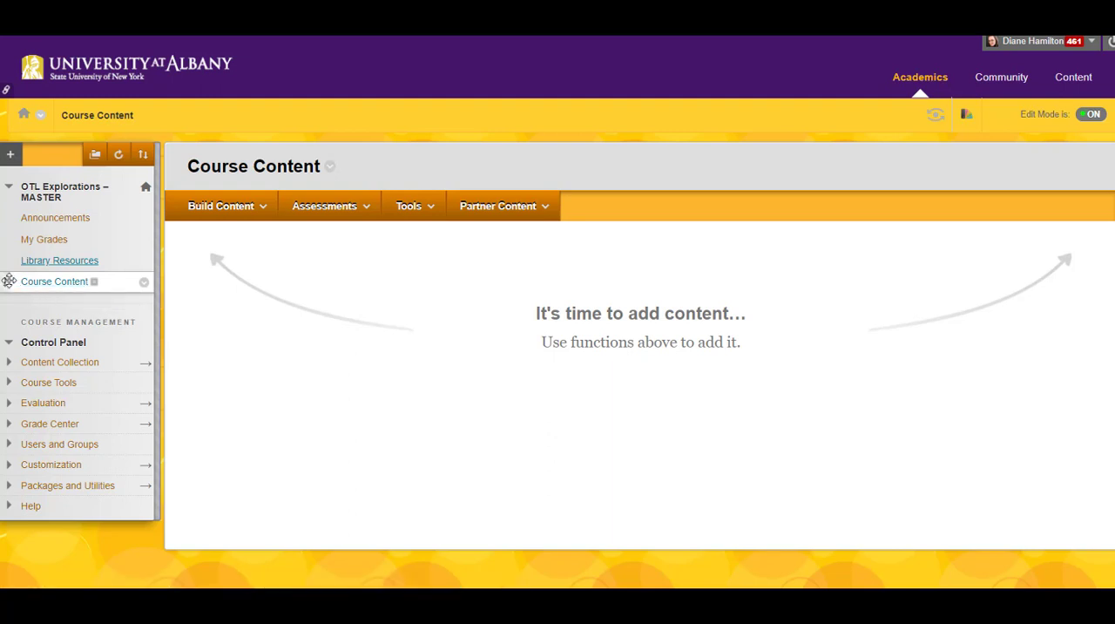
pyautogui.moveTo(9, 280); pyautogui.dragTo(13, 239)
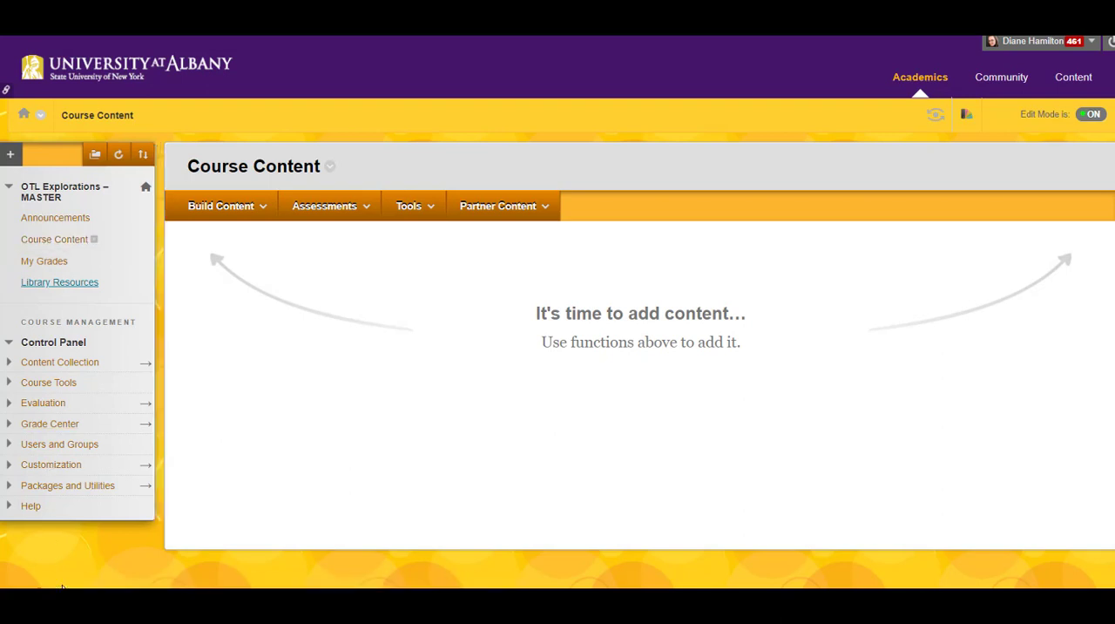
pyautogui.click(11, 154)
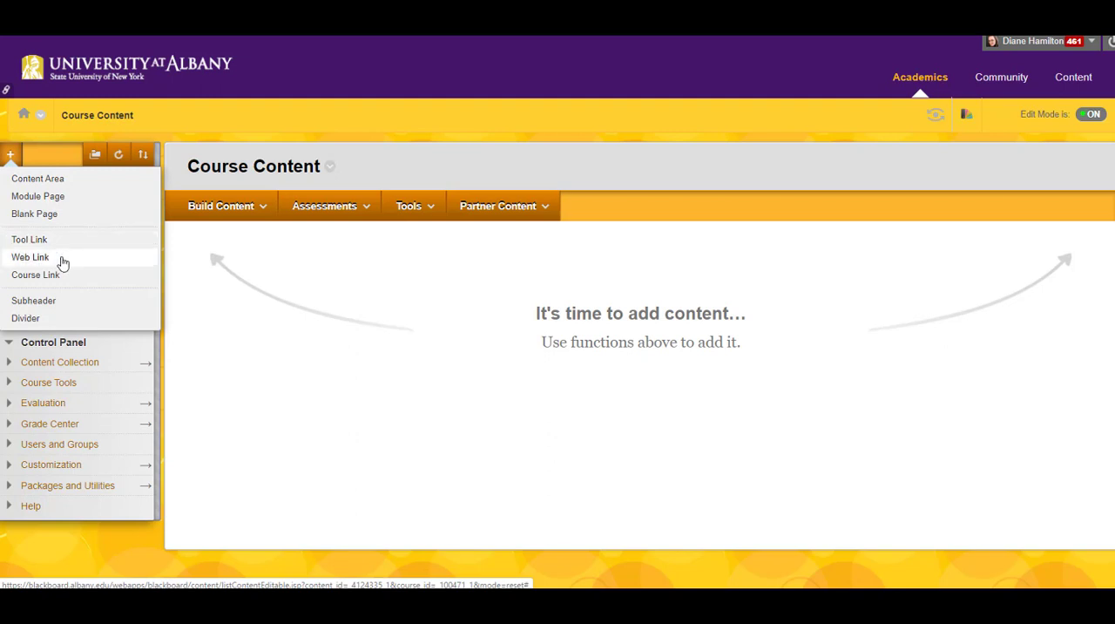
pyautogui.click(29, 257)
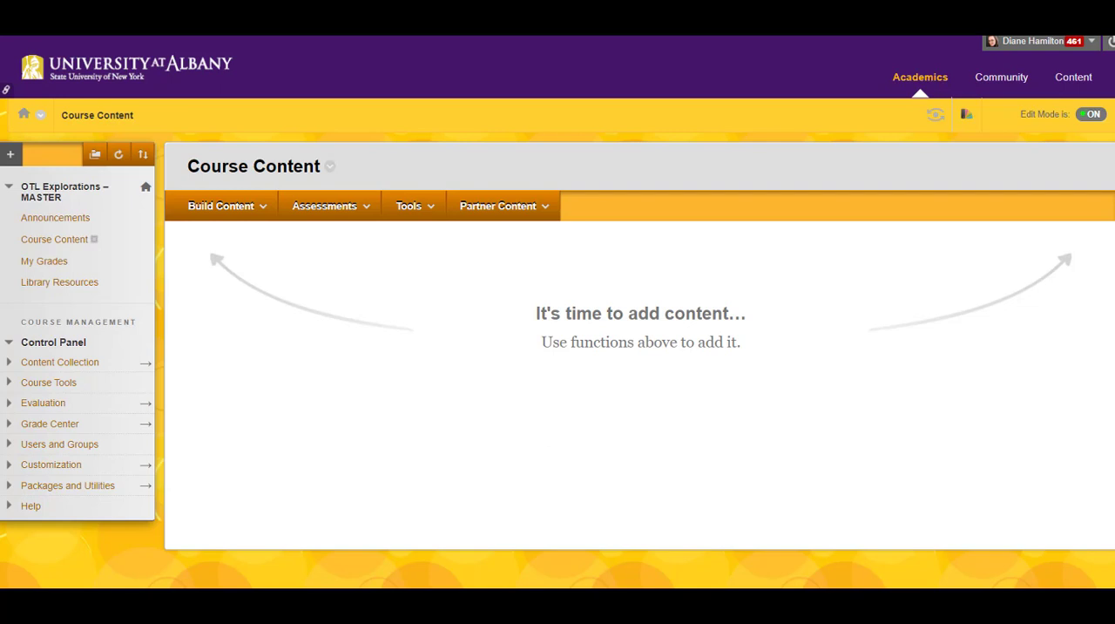
pyautogui.click(232, 208)
pyautogui.click(304, 214)
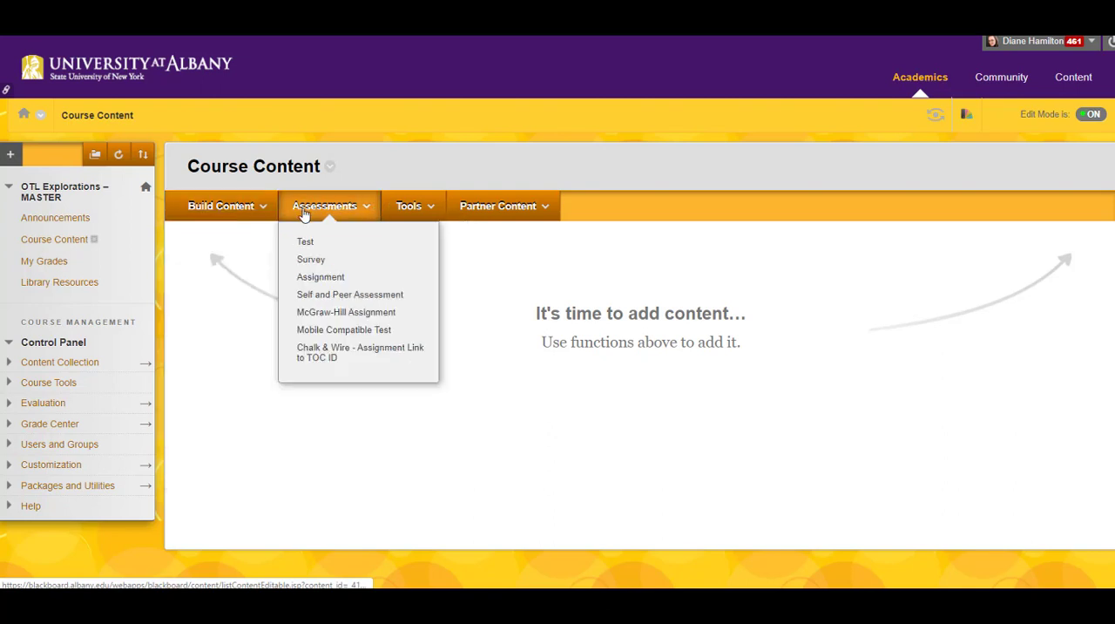
pyautogui.click(409, 209)
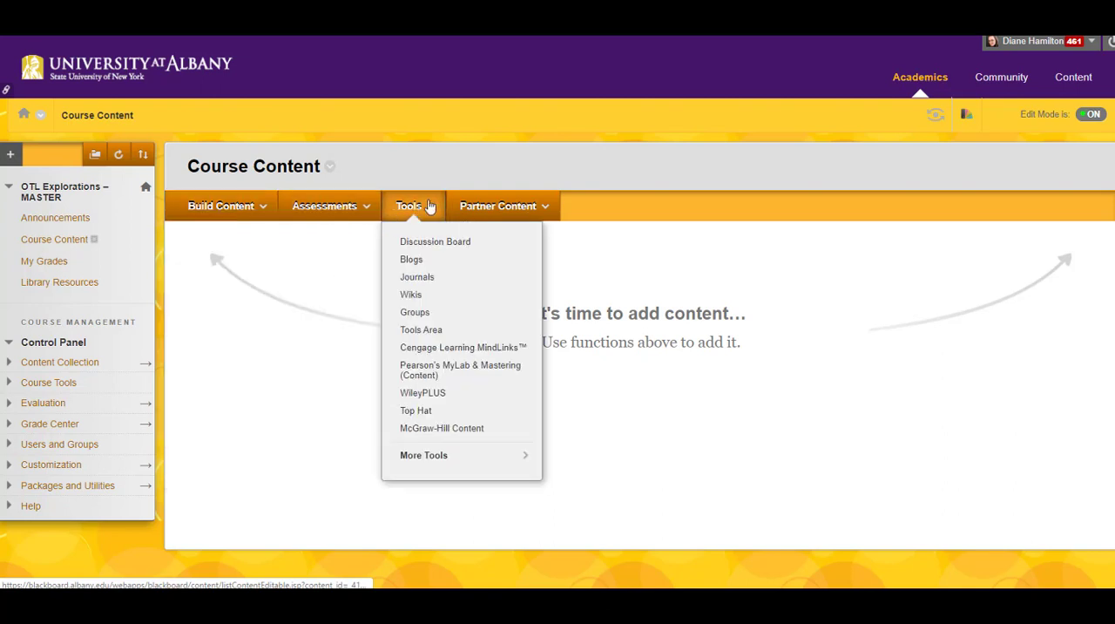
pyautogui.click(486, 206)
# Create a content folder named "Module 1" in the Course Content area, leaving its description empty and permitting users to view it.
pyautogui.click(233, 207)
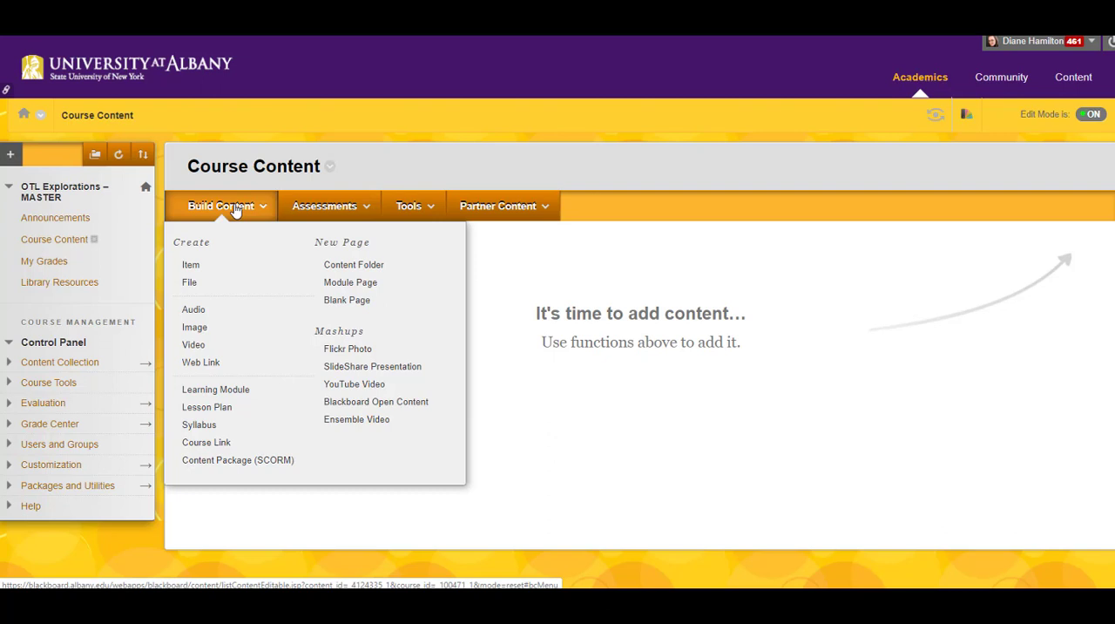
pyautogui.click(355, 269)
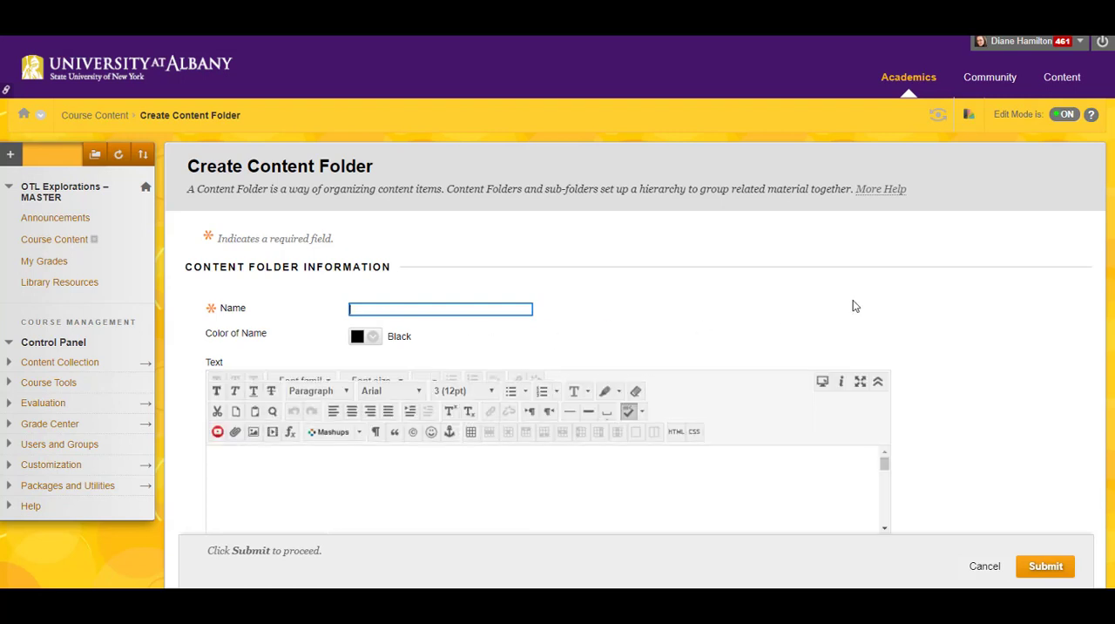
pyautogui.write('Module ')
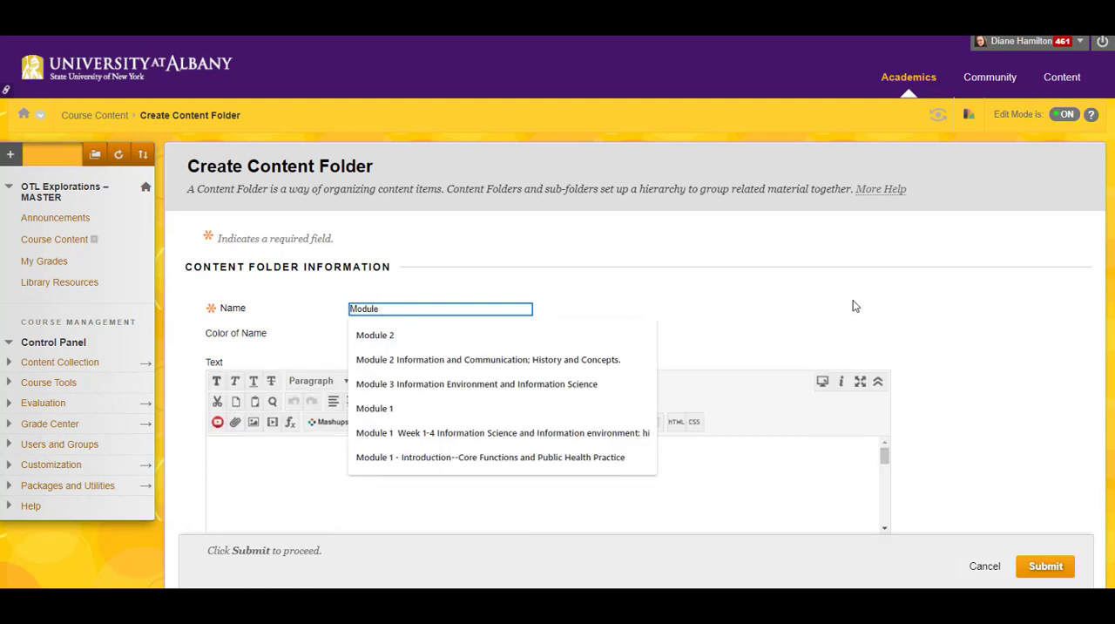
pyautogui.write('1 Topics')
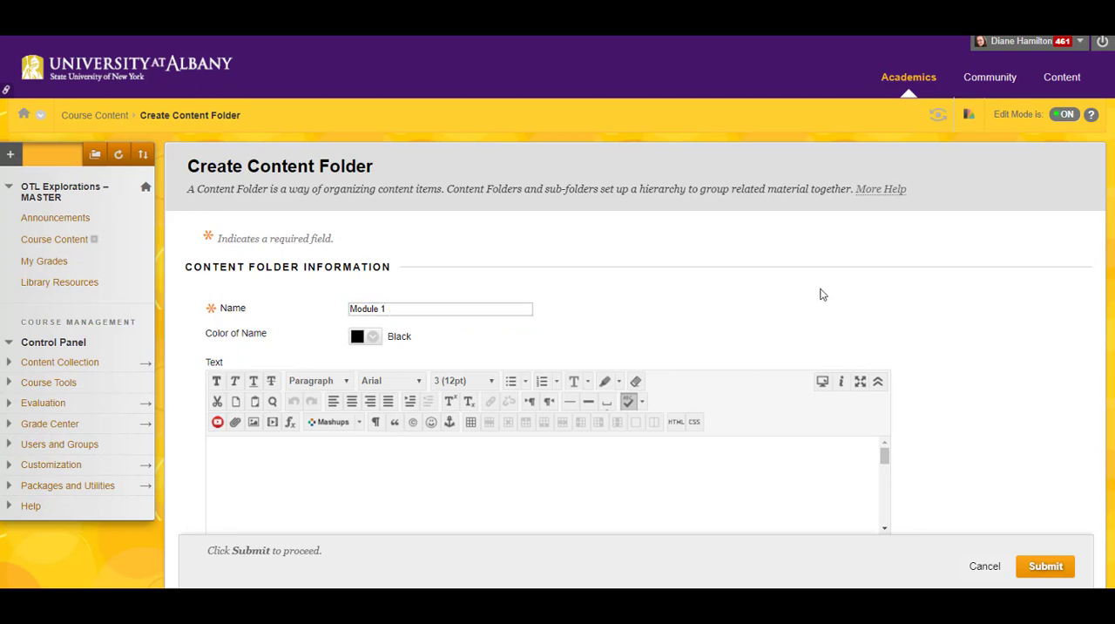
pyautogui.click(210, 458)
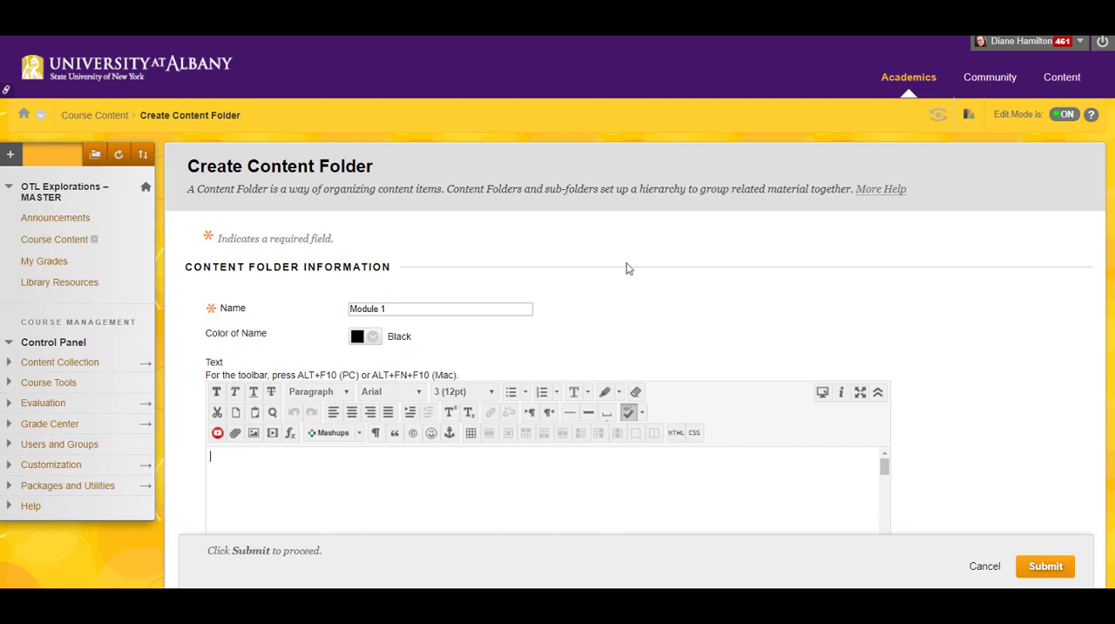
pyautogui.scroll(-3, 558, 312)
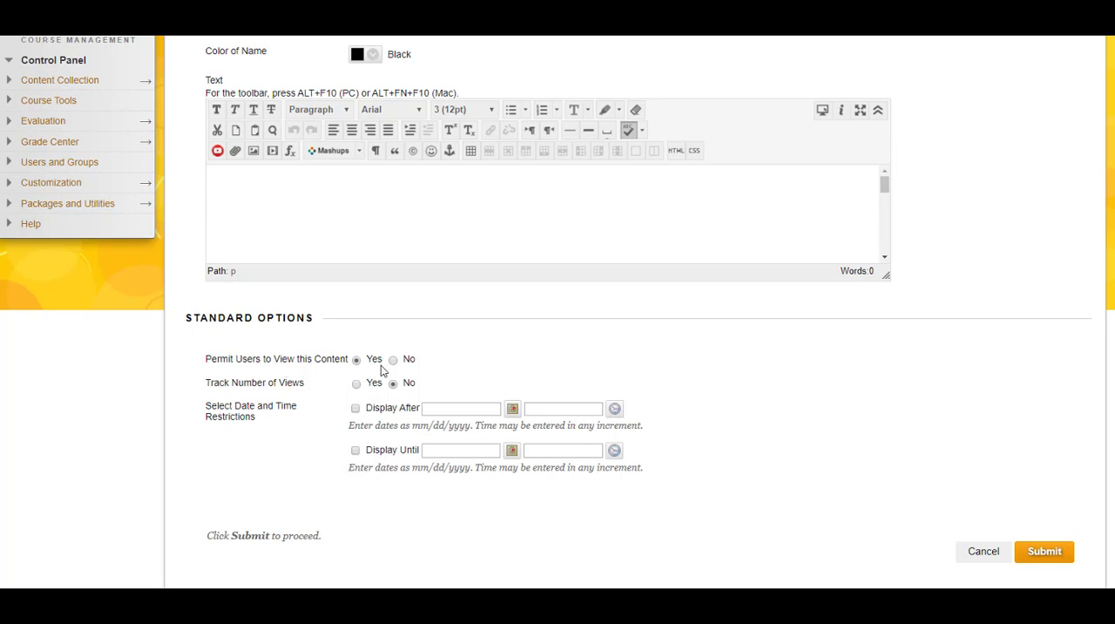
pyautogui.click(1058, 552)
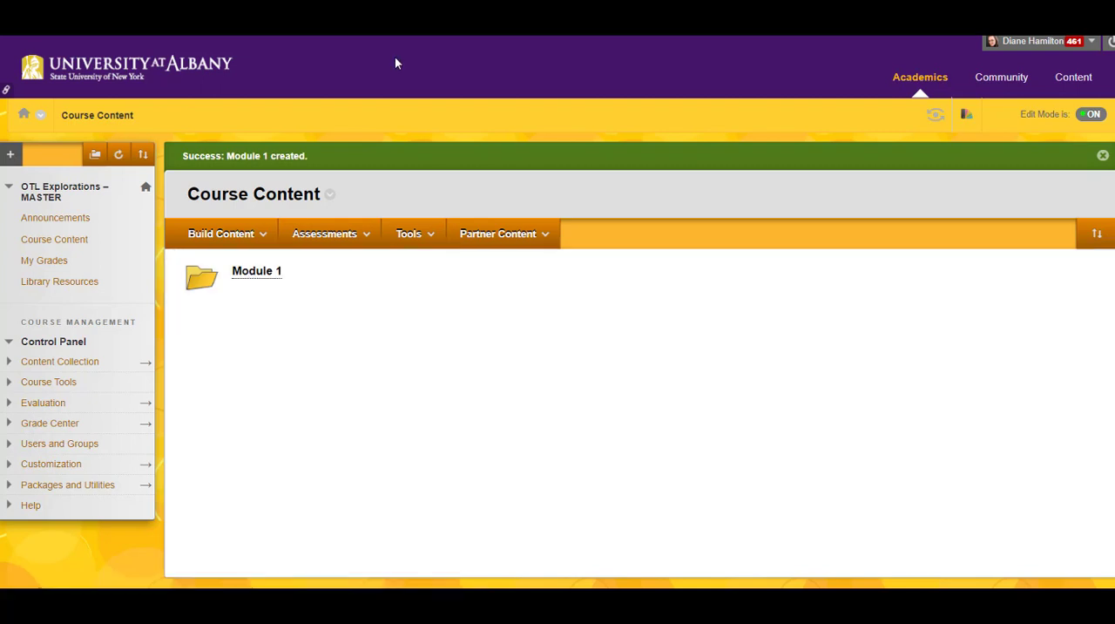
# Add a content area named "Course Info and Syllabus", available to users, and move it directly below Announcements in the course menu.
pyautogui.click(11, 156)
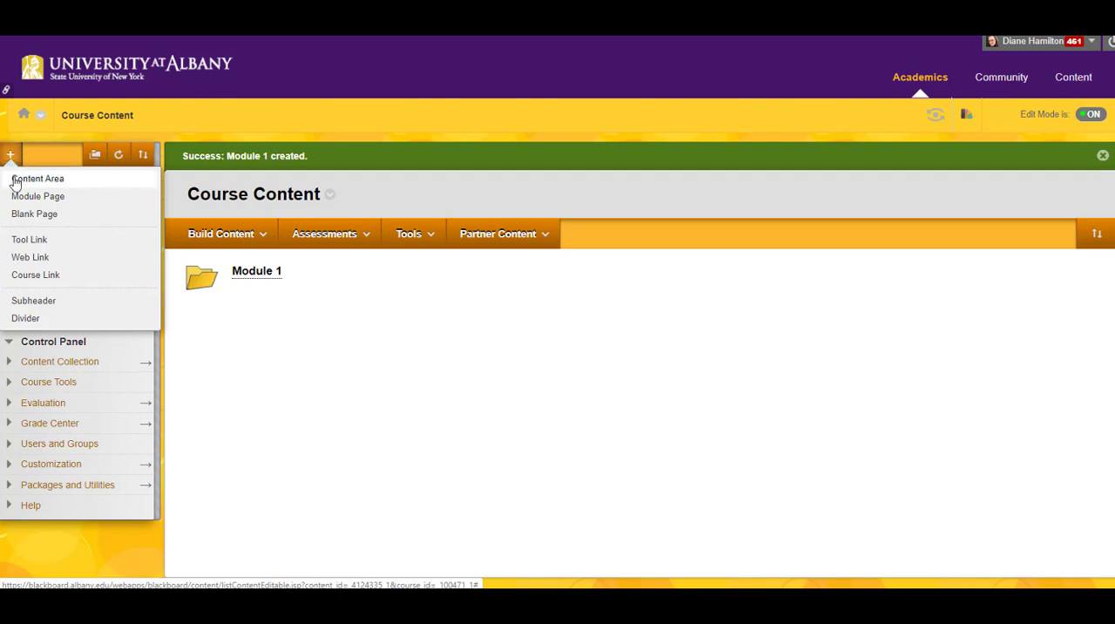
pyautogui.click(15, 180)
pyautogui.write('C')
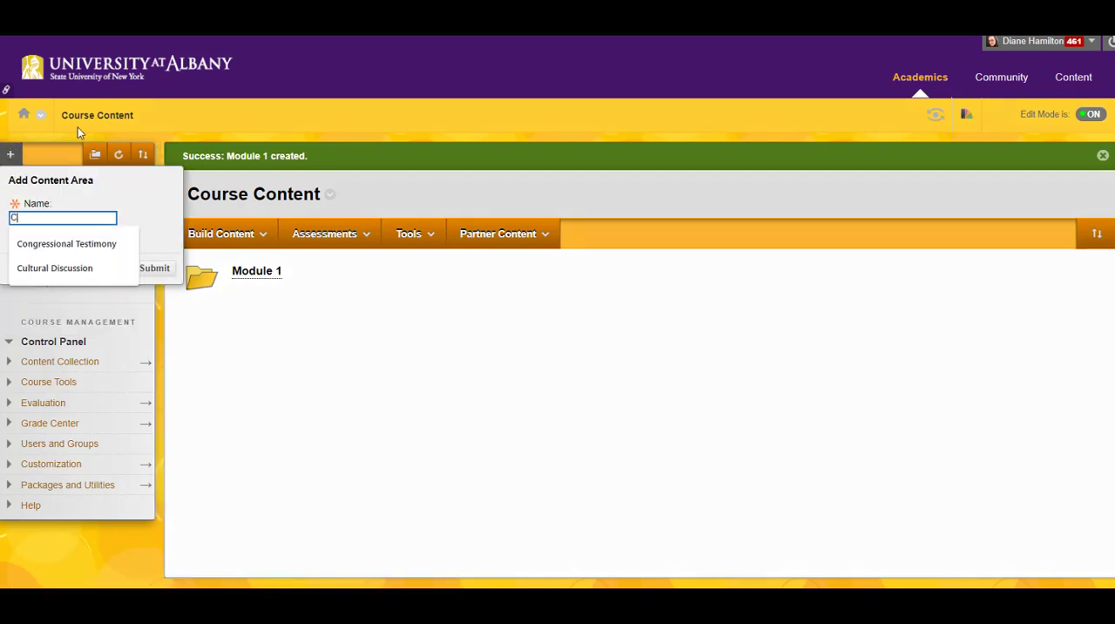
pyautogui.write('ourse Inf')
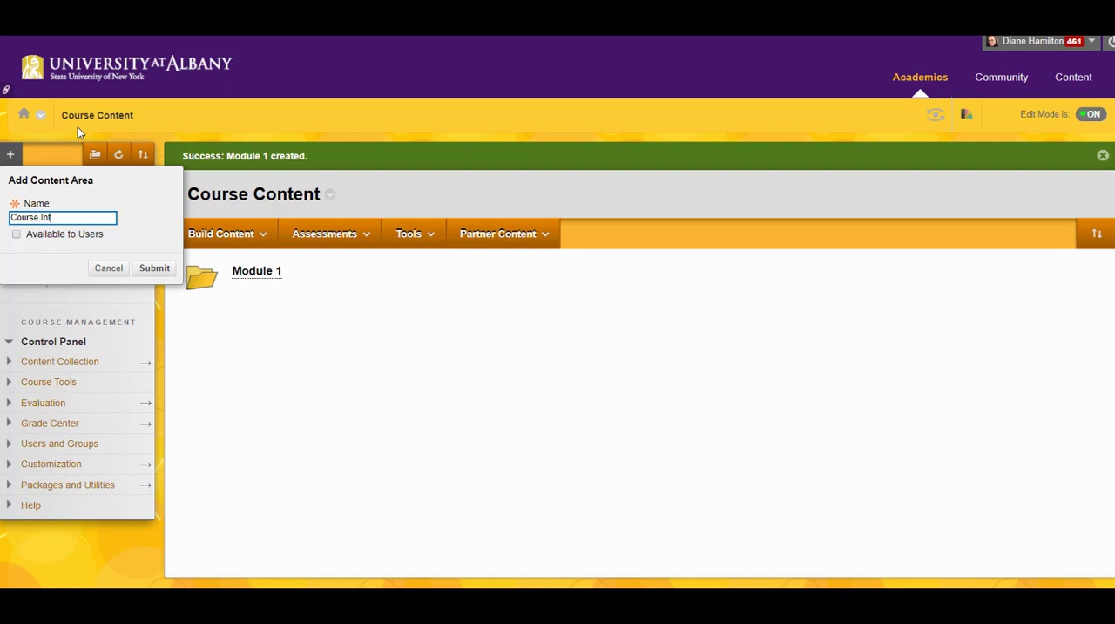
pyautogui.write('o and Syllabus')
pyautogui.click(16, 233)
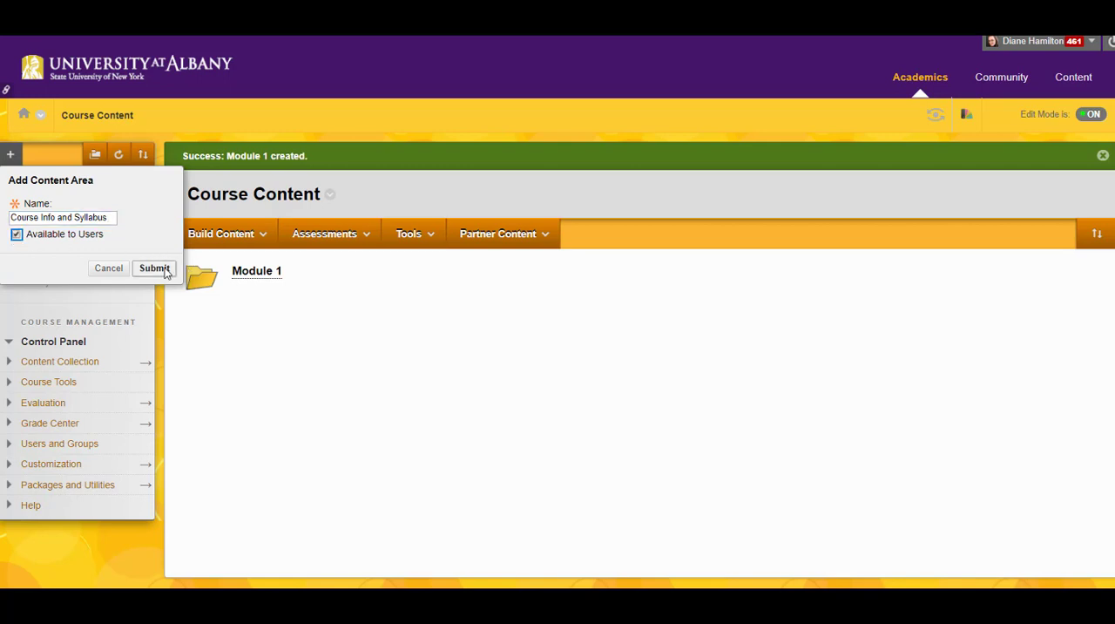
pyautogui.click(155, 268)
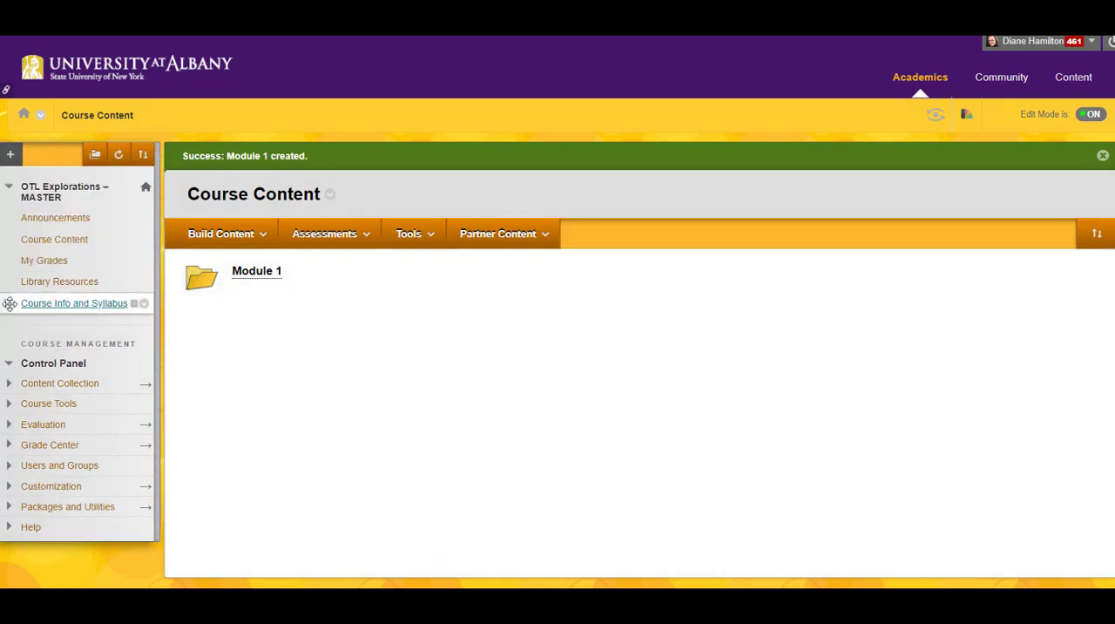
pyautogui.moveTo(6, 304); pyautogui.dragTo(10, 233)
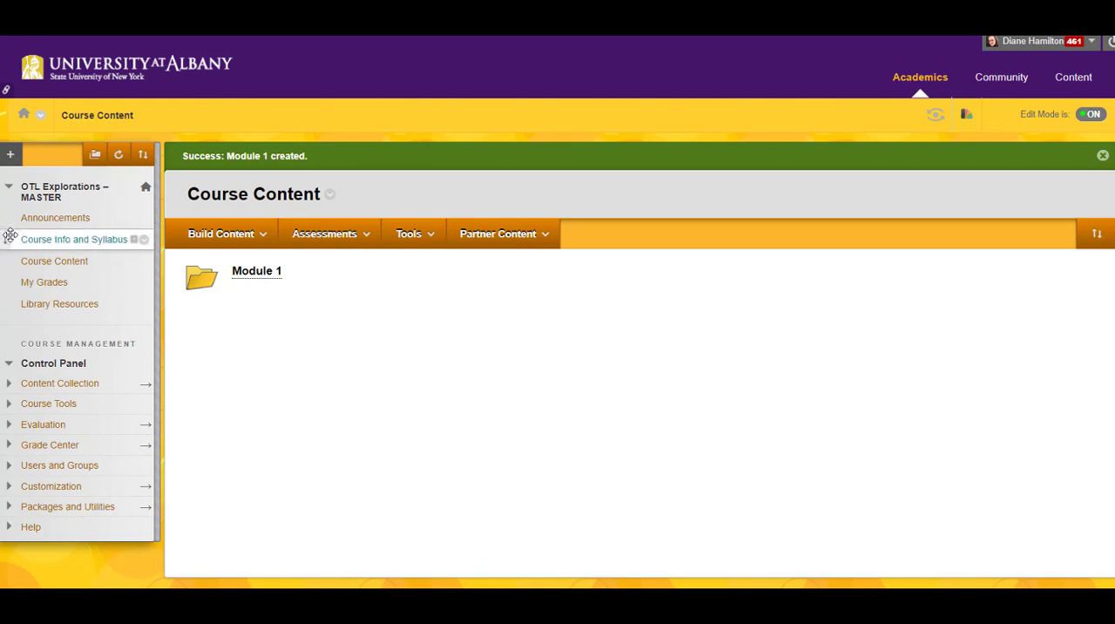